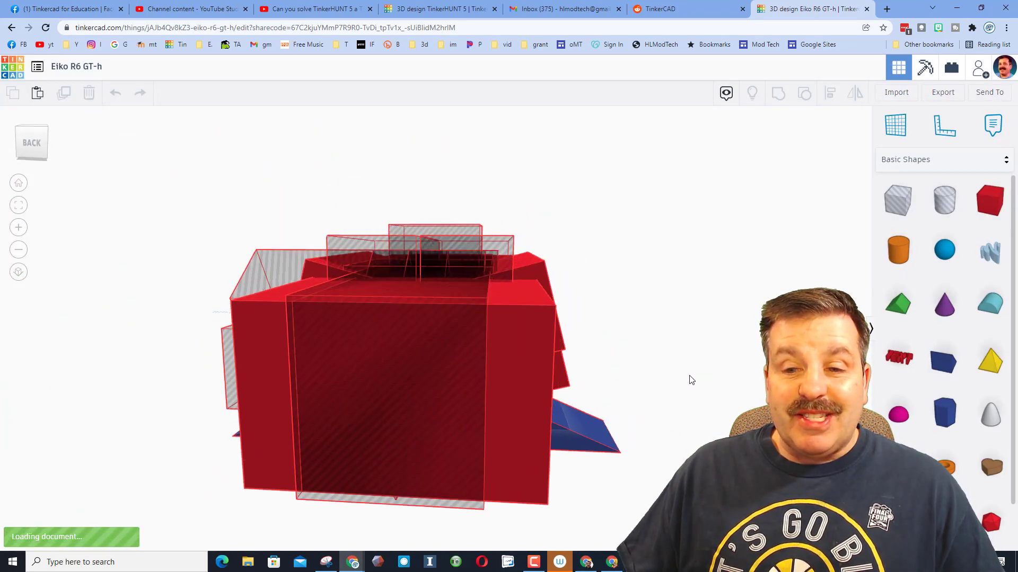
Orbit the loading Eiko R6 GT-h car from the back-left around to its right side
mouse_move(689, 380)
right_down()
mouse_move(630, 382)
mouse_move(648, 416)
mouse_move(595, 449)
mouse_move(618, 461)
mouse_move(537, 469)
right_up()
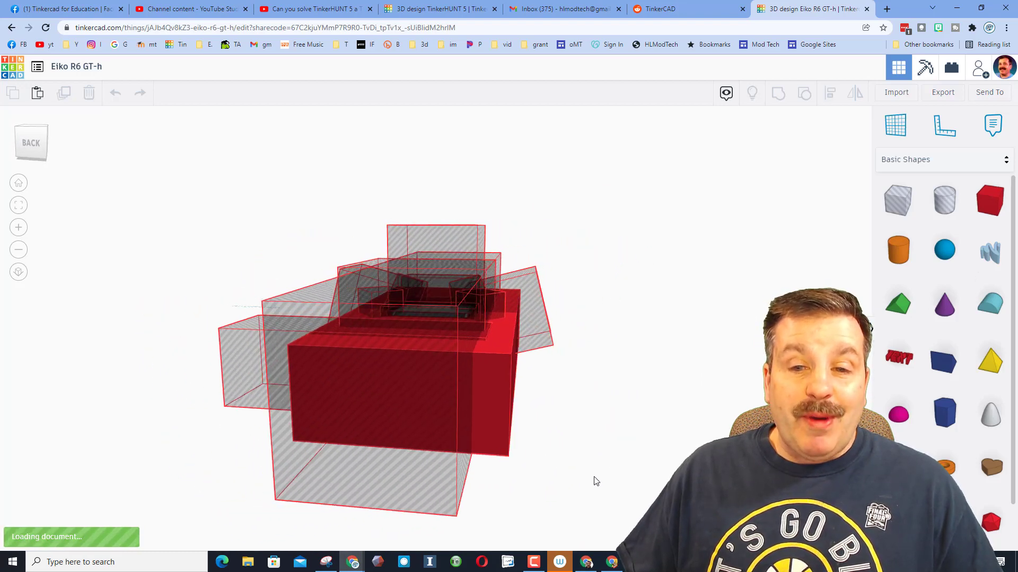
mouse_move(525, 483)
right_down()
mouse_move(411, 469)
mouse_move(486, 470)
mouse_move(397, 445)
mouse_move(450, 459)
mouse_move(522, 452)
mouse_move(479, 452)
right_up()
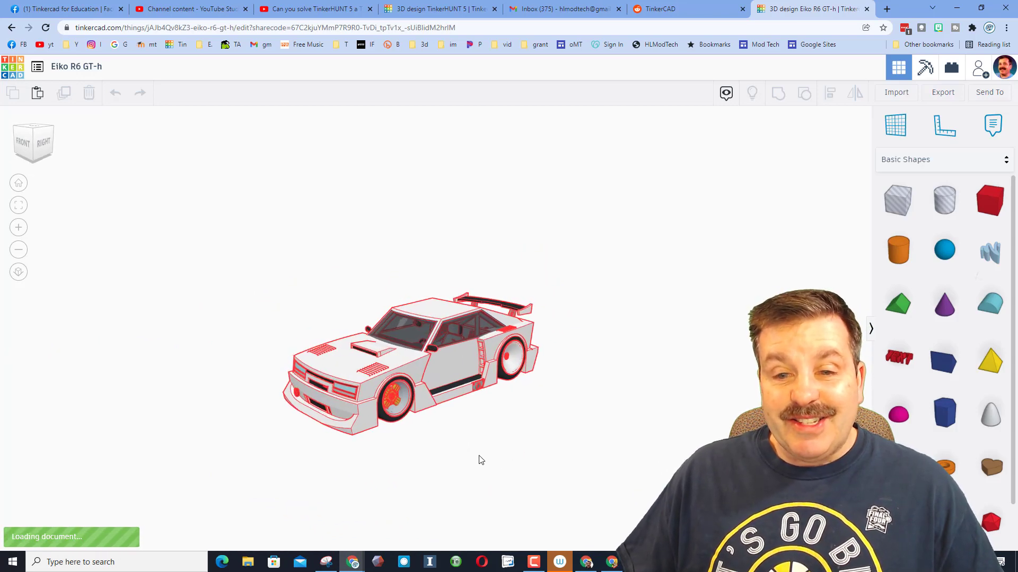
scroll(543, 460, up, 2)
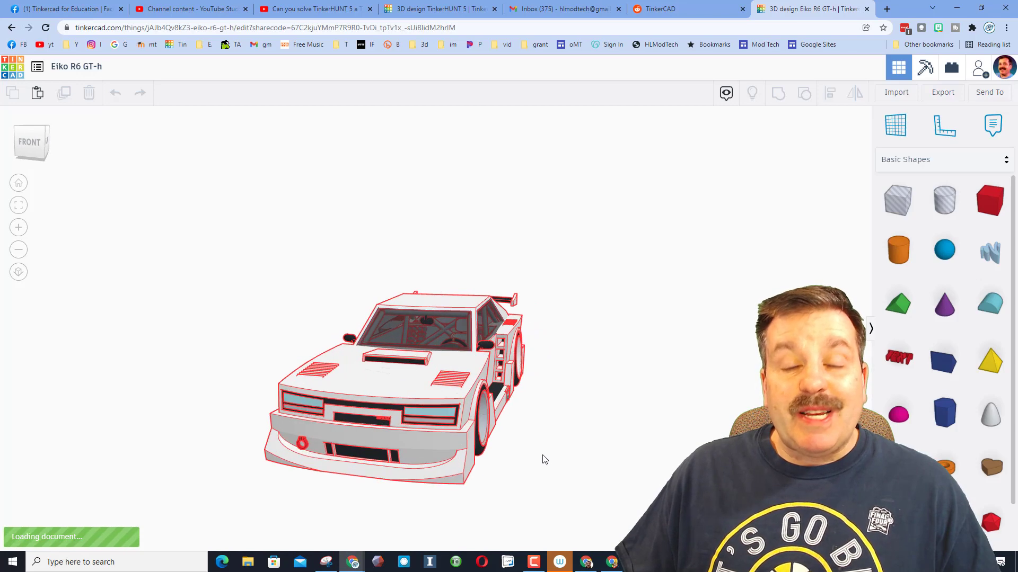
Hide the car's body shape so only the wheels and underbody frame remain
mouse_move(651, 448)
right_down()
mouse_move(586, 438)
mouse_move(509, 462)
mouse_move(559, 470)
right_up()
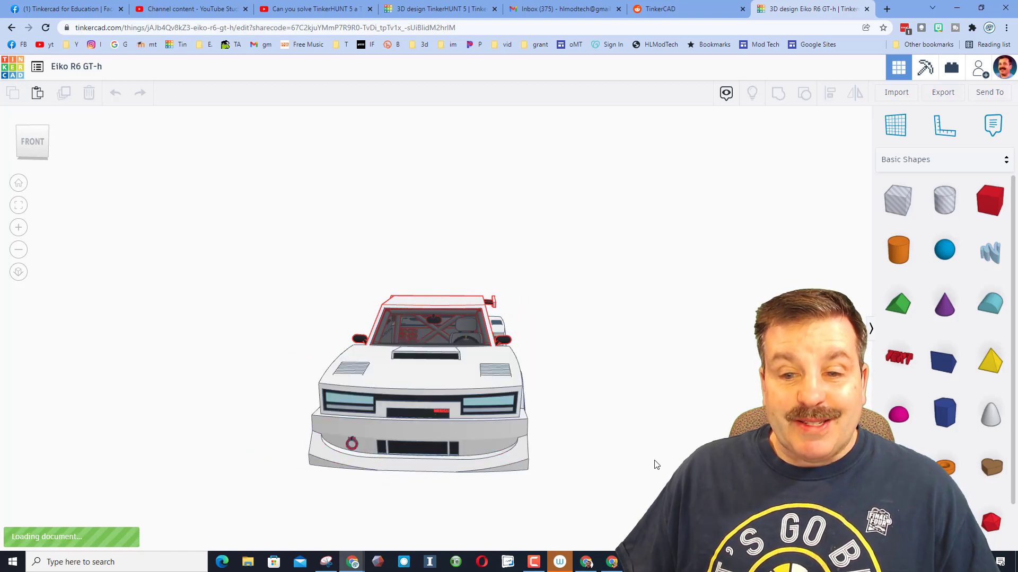
mouse_move(654, 466)
right_down()
mouse_move(462, 454)
mouse_move(555, 460)
mouse_move(505, 477)
mouse_move(582, 470)
mouse_move(539, 488)
mouse_move(596, 487)
mouse_move(561, 480)
mouse_move(607, 489)
mouse_move(491, 470)
mouse_move(517, 443)
right_up()
click(356, 385)
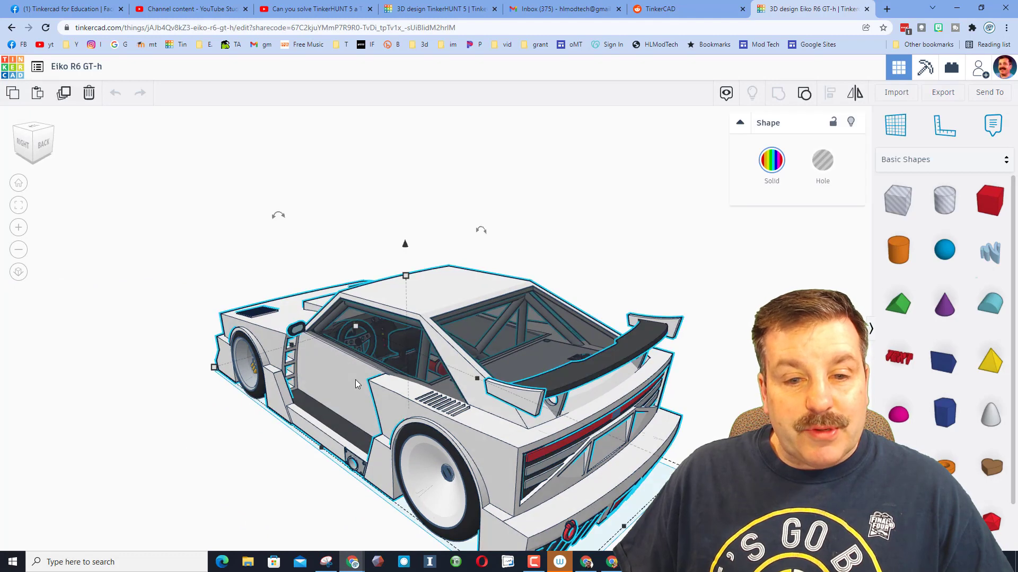
click(851, 125)
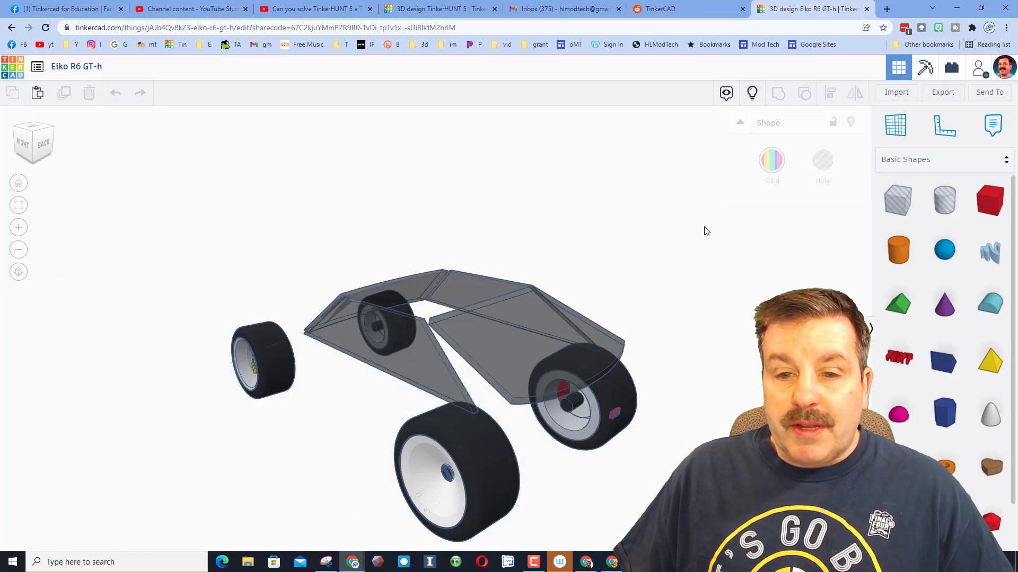
Orbit the exposed chassis from behind around to a side view of the wheels and frame
right_drag(528, 329, 420, 310)
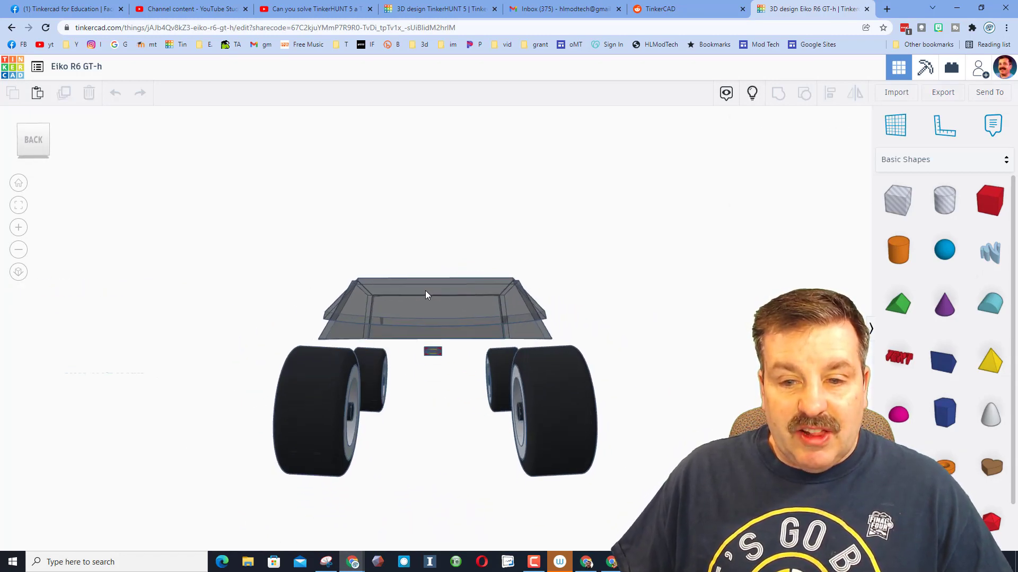
scroll(480, 395, up, 2)
scroll(485, 394, up, 2)
scroll(494, 392, up, 2)
right_drag(498, 391, 711, 390)
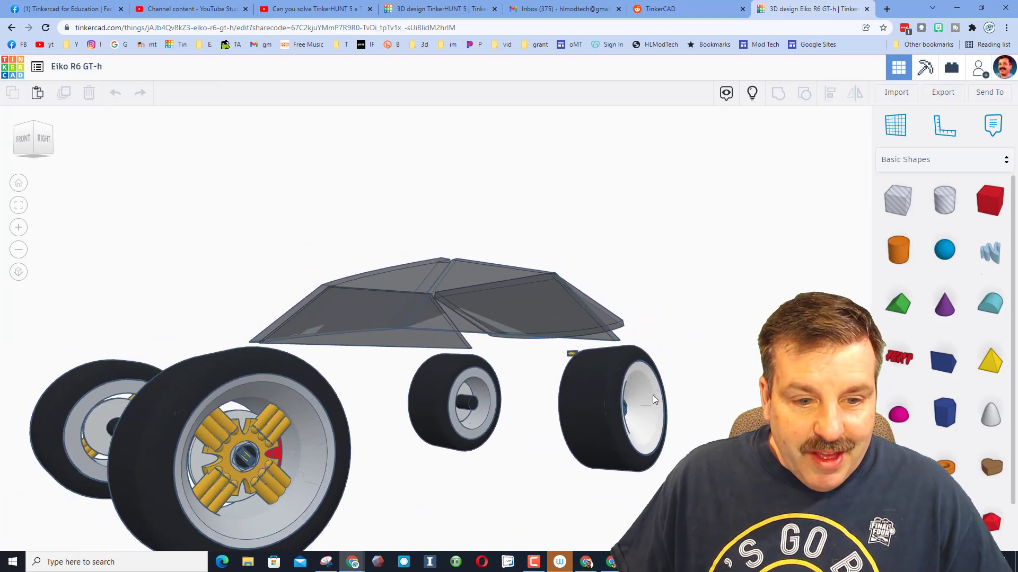
right_drag(414, 371, 612, 314)
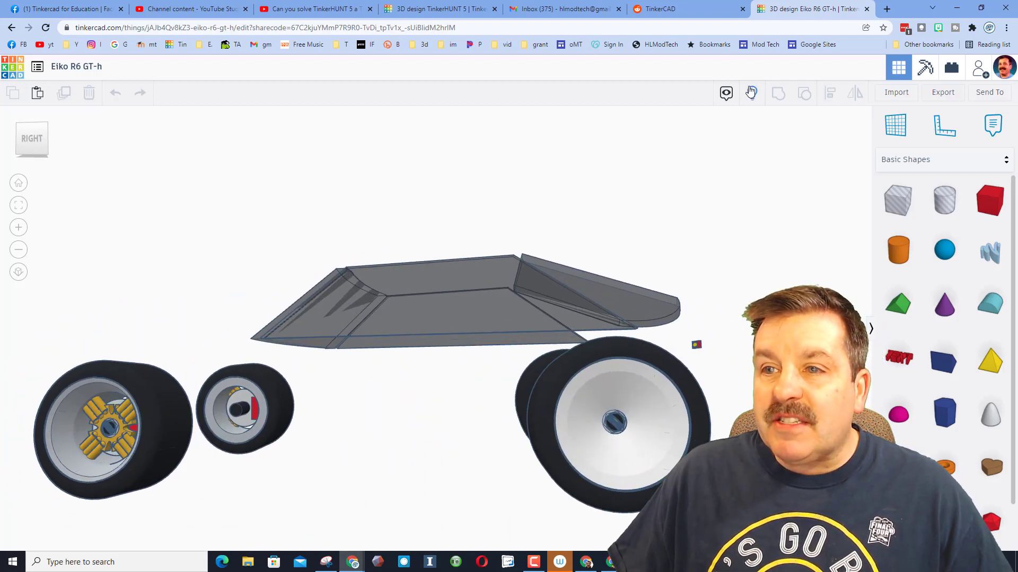
Orbit into the cockpit to face the dashboard, then out to a low rear-left view
right_drag(620, 187, 364, 373)
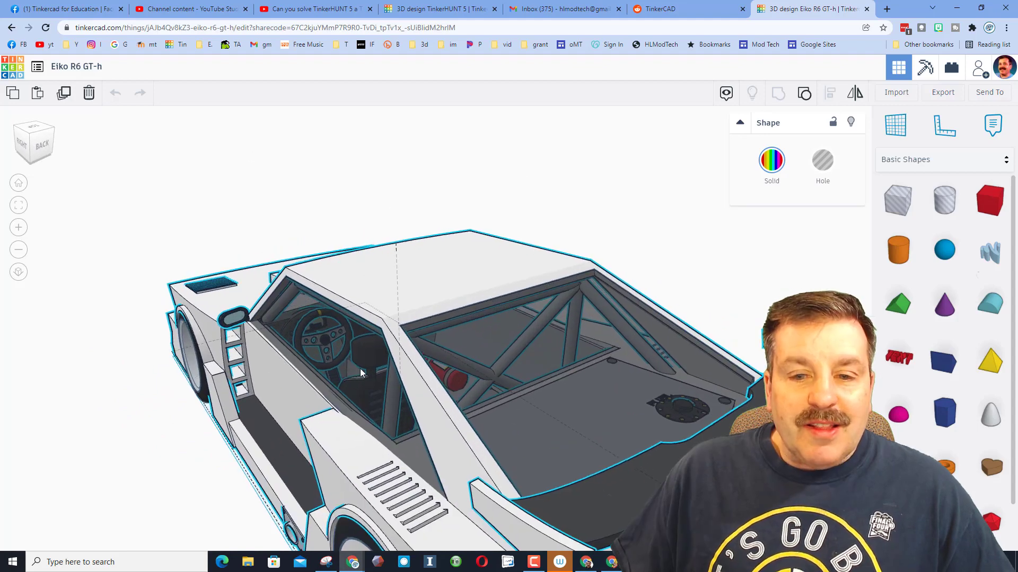
scroll(334, 375, up, 5)
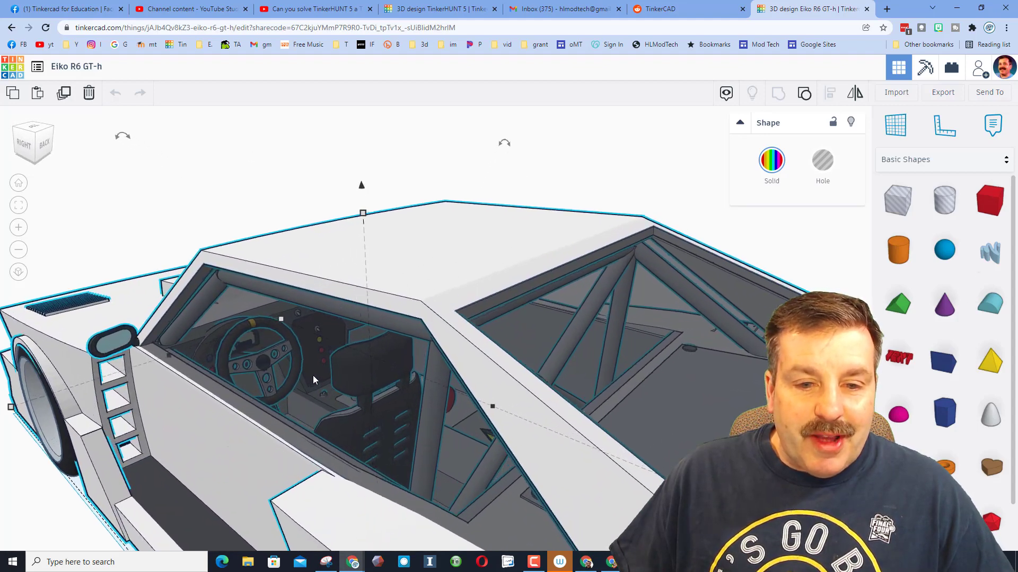
scroll(309, 380, up, 2)
scroll(268, 381, up, 2)
scroll(262, 387, up, 2)
scroll(262, 382, up, 2)
right_drag(260, 384, 452, 321)
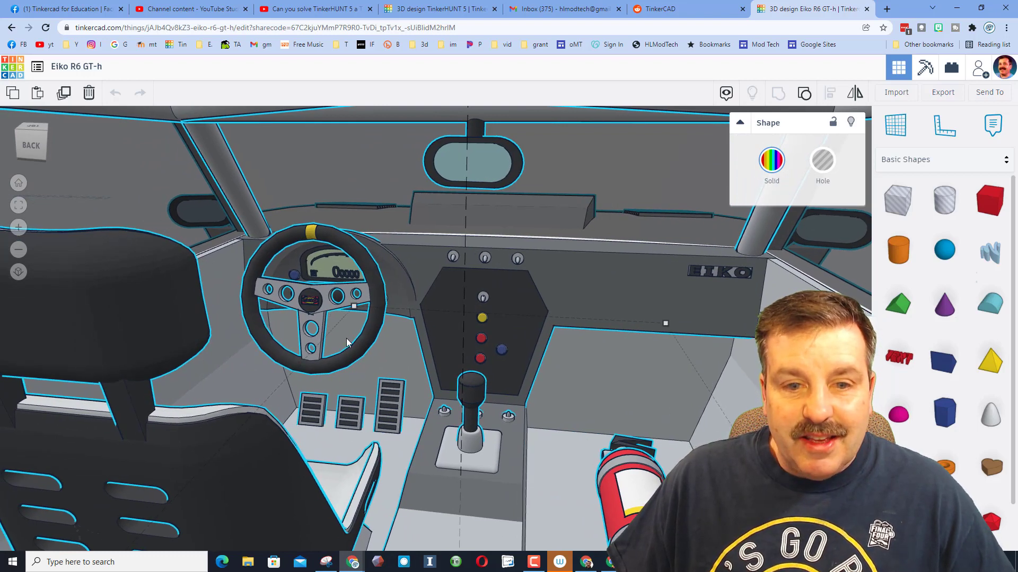
mouse_move(585, 454)
right_down()
mouse_move(636, 479)
mouse_move(613, 466)
right_up()
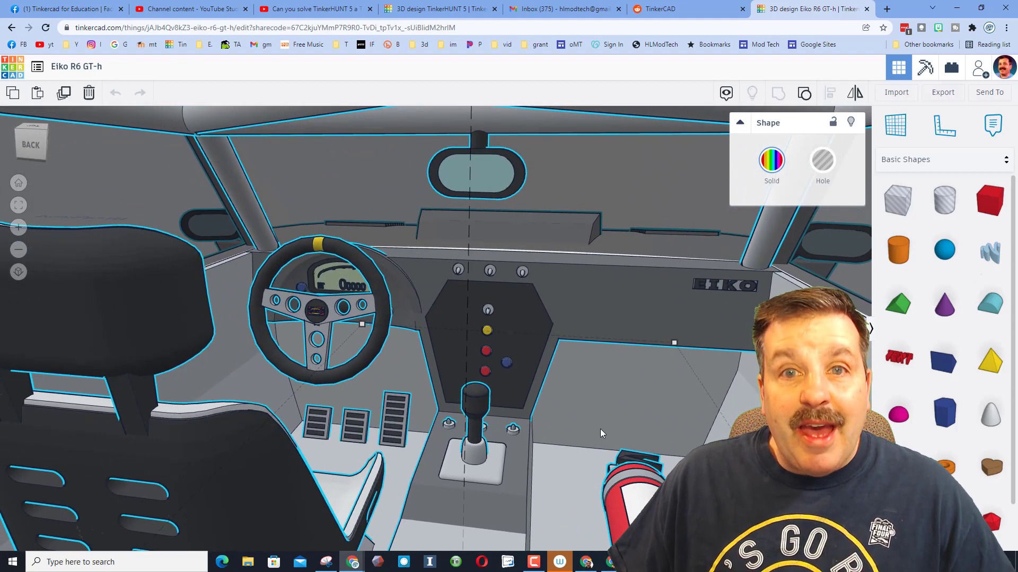
scroll(600, 429, down, 2)
scroll(600, 430, down, 3)
scroll(600, 429, down, 2)
scroll(569, 416, up, 3)
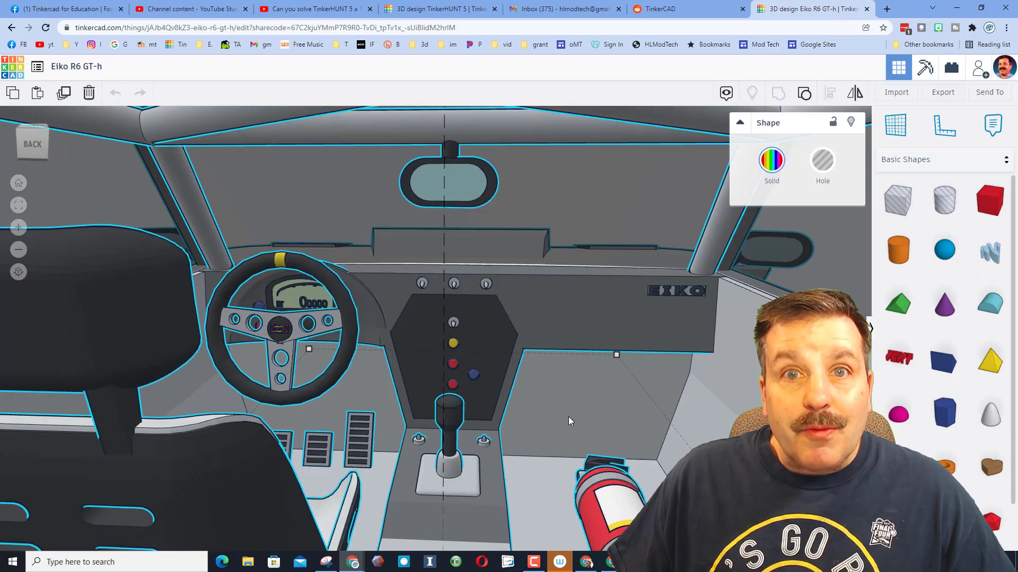
scroll(569, 417, down, 1)
scroll(569, 417, down, 2)
scroll(568, 416, down, 1)
scroll(568, 421, down, 3)
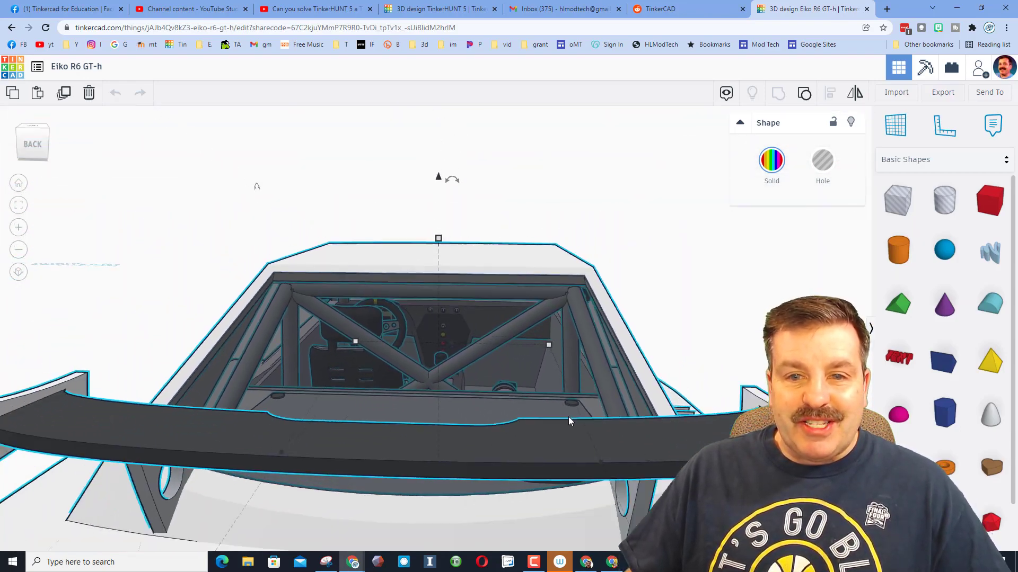
scroll(568, 421, down, 3)
scroll(568, 421, down, 1)
mouse_move(638, 422)
right_down()
mouse_move(534, 381)
mouse_move(352, 387)
mouse_move(347, 398)
mouse_move(279, 391)
mouse_move(238, 429)
mouse_move(259, 455)
mouse_move(357, 488)
mouse_move(451, 491)
mouse_move(548, 459)
right_up()
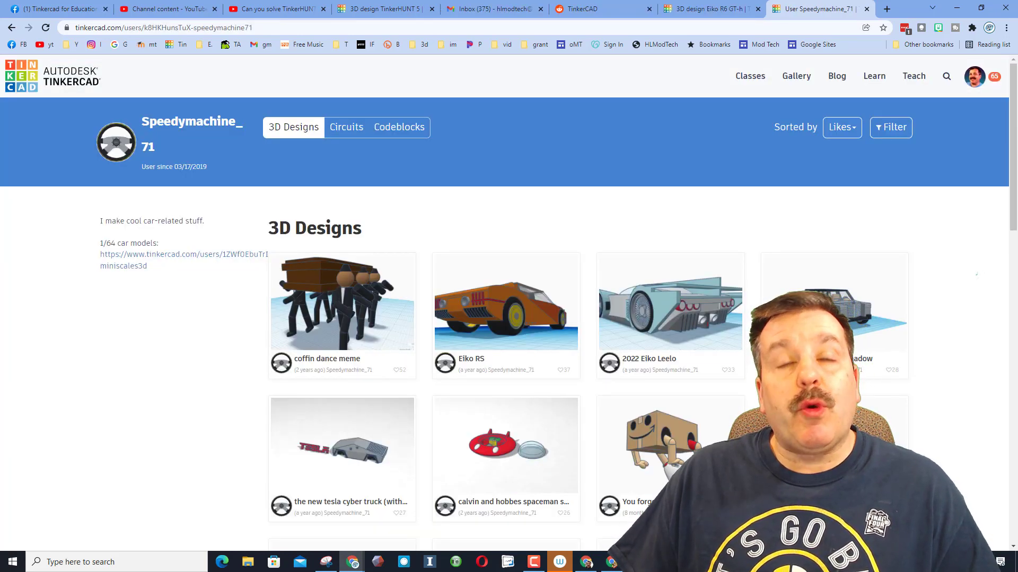
scroll(676, 318, down, 2)
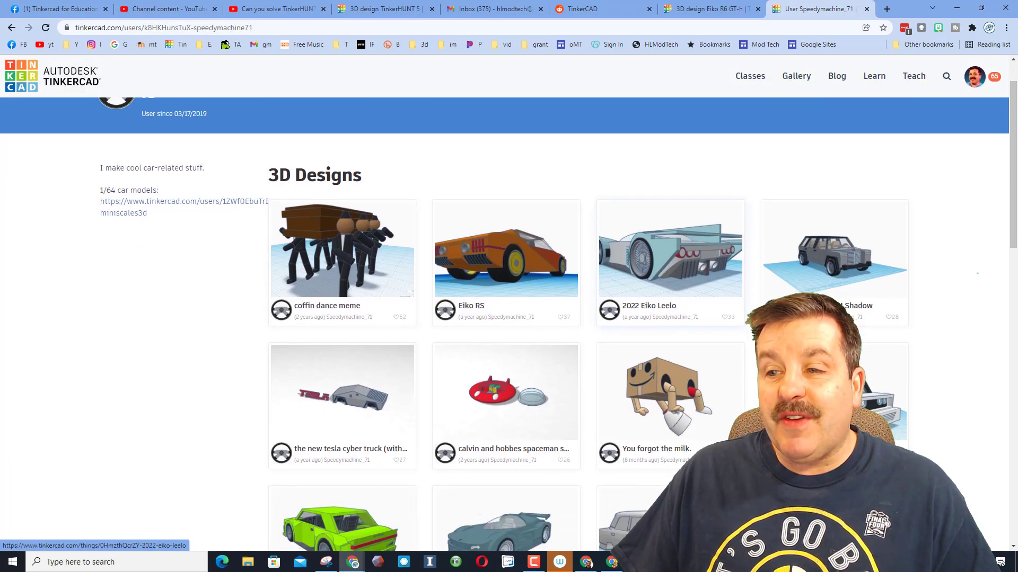
scroll(676, 318, up, 2)
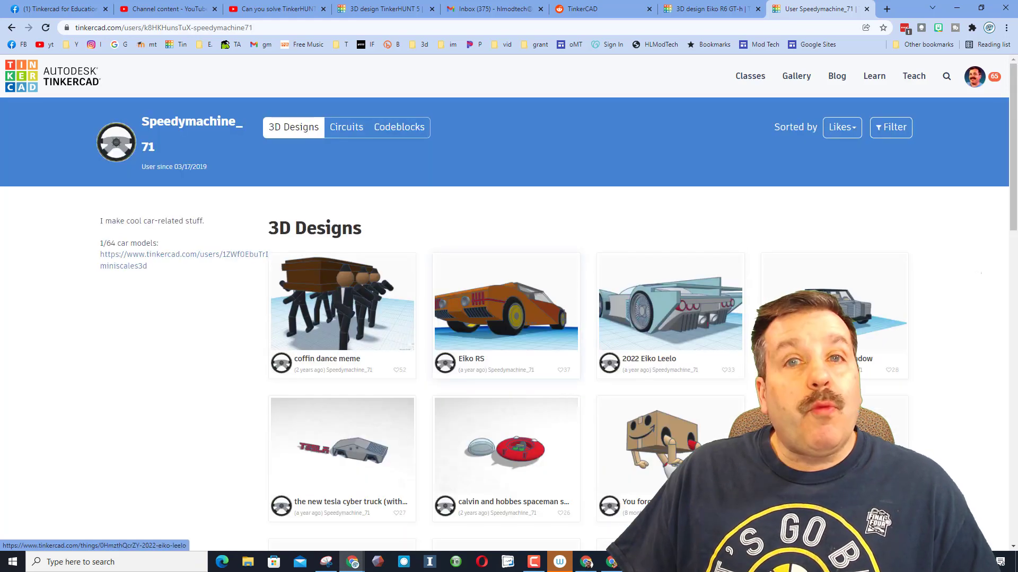
Give the EIKO/PHANTOM Shadow design an Awesome reaction from its details page
click(835, 311)
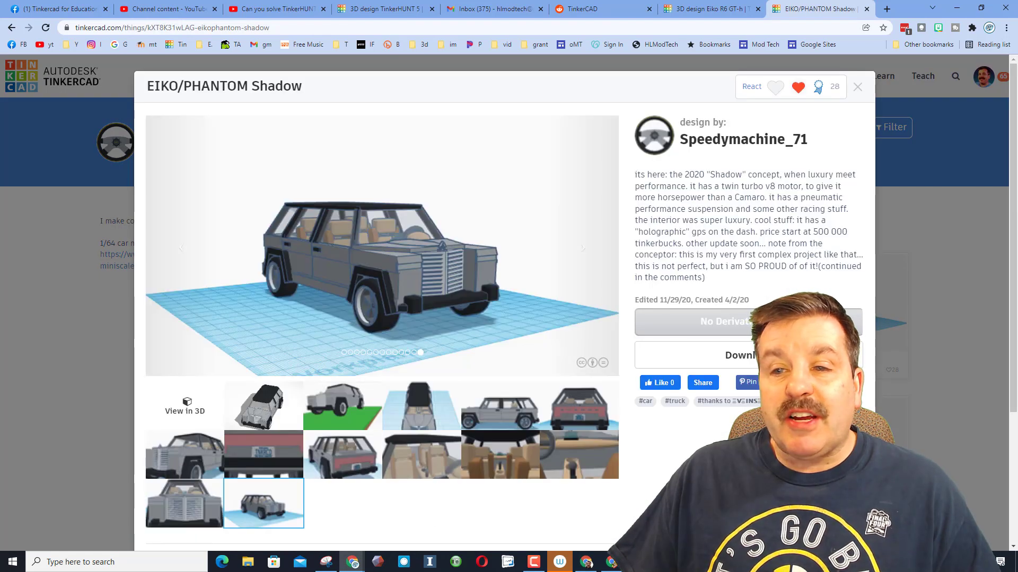
drag(636, 175, 682, 210)
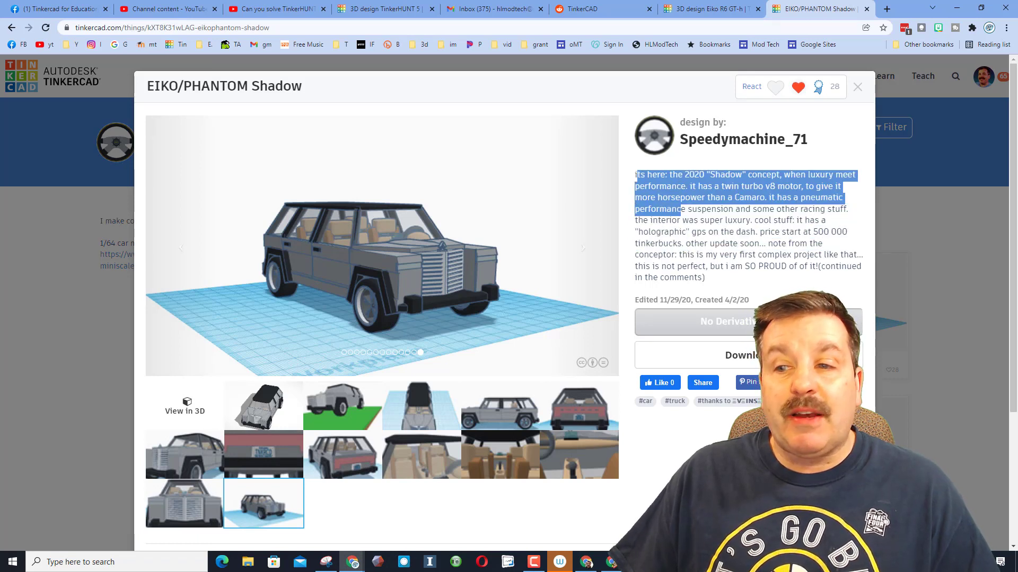
click(752, 86)
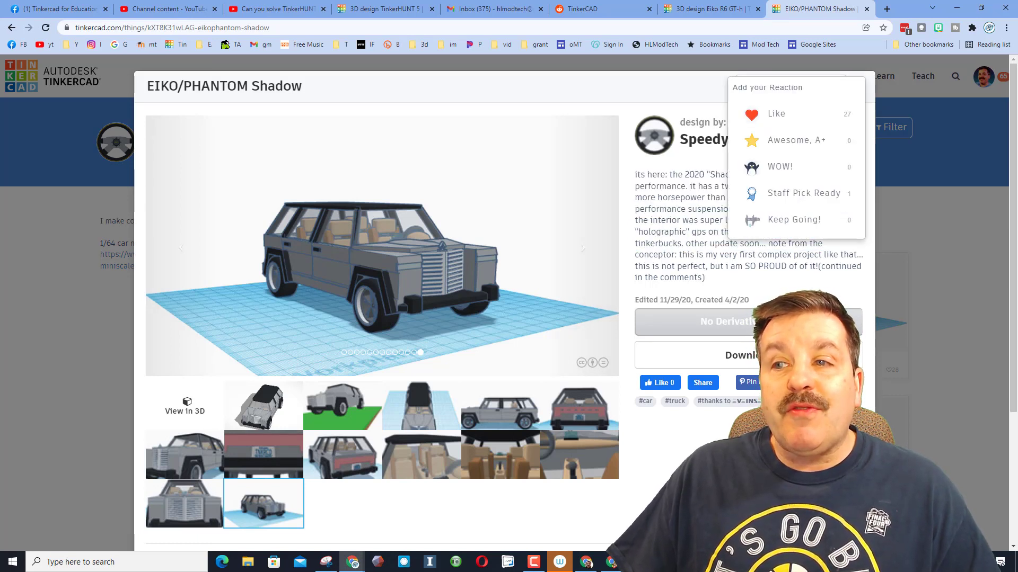
click(795, 140)
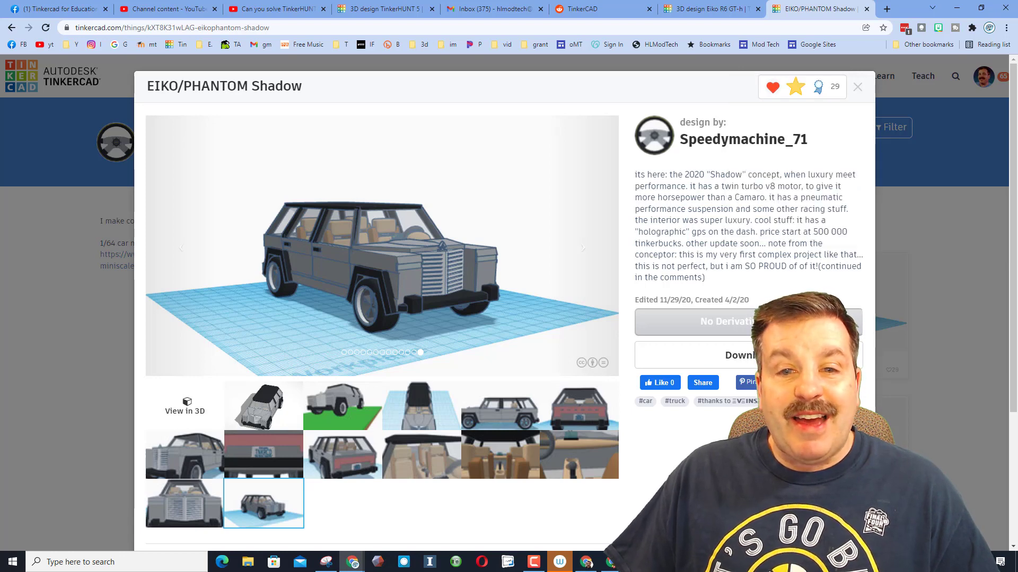
Browse the Shadow's gallery images (interior, side, license plate, seats, dashboard), then move to TinkerHUNT 9
key(Right)
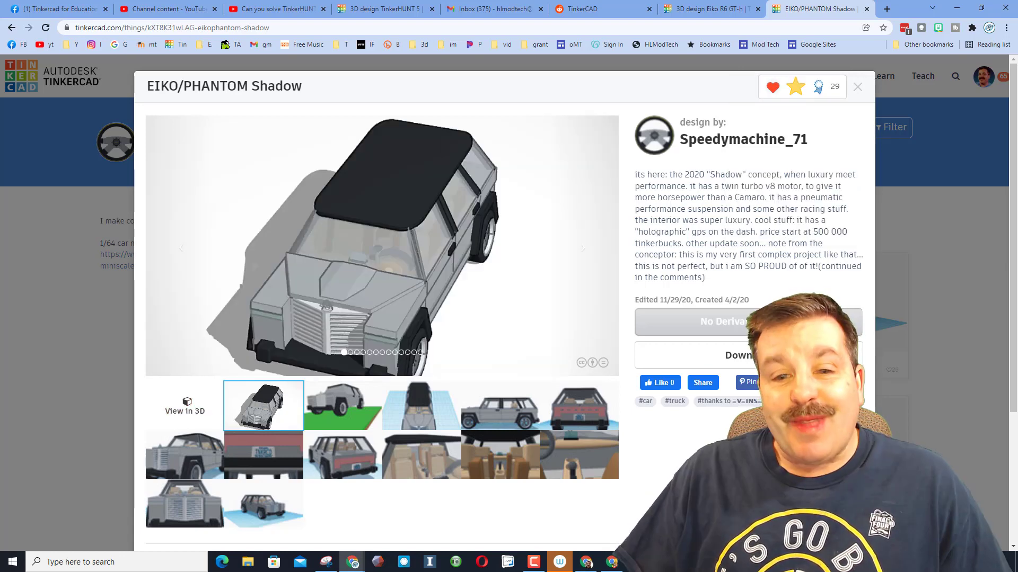
key(Right)
key(Right)
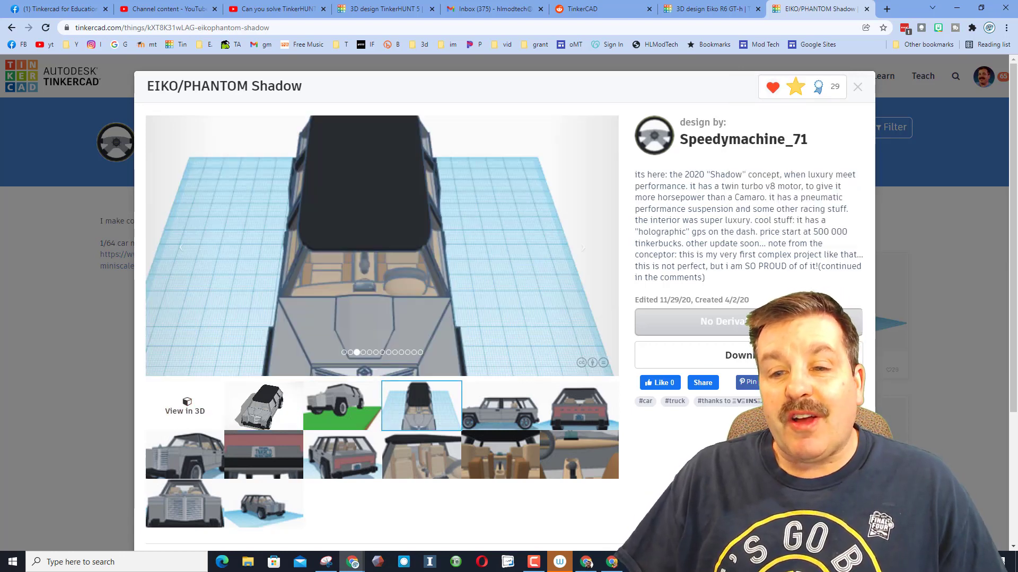
key(Right)
key(Right)
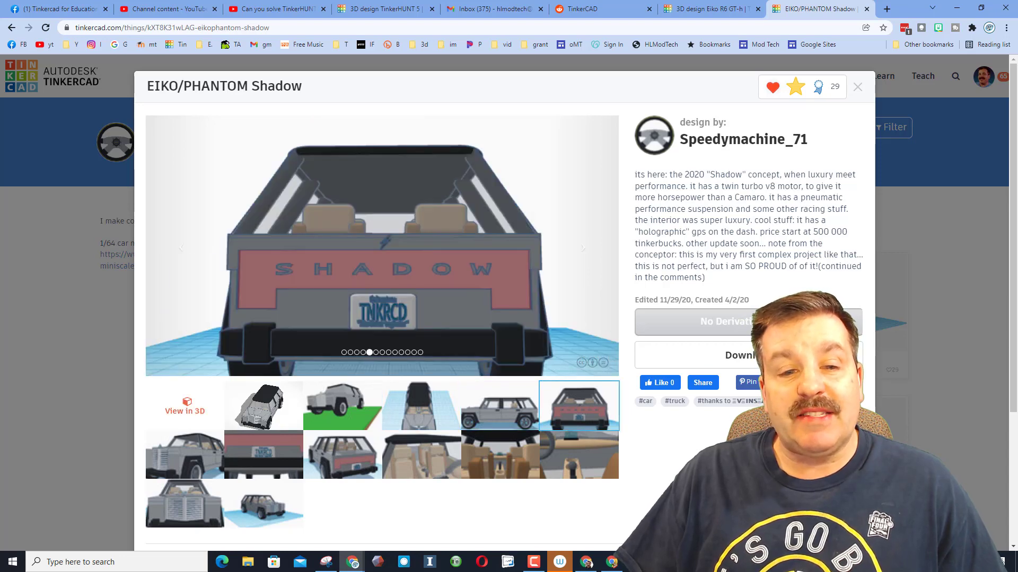
key(Right)
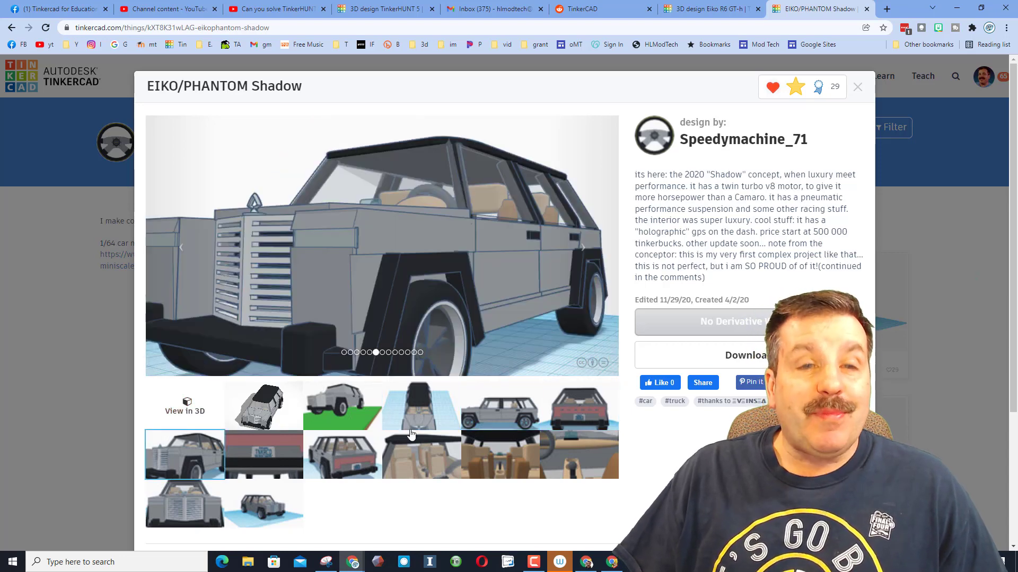
click(262, 461)
click(369, 466)
click(414, 467)
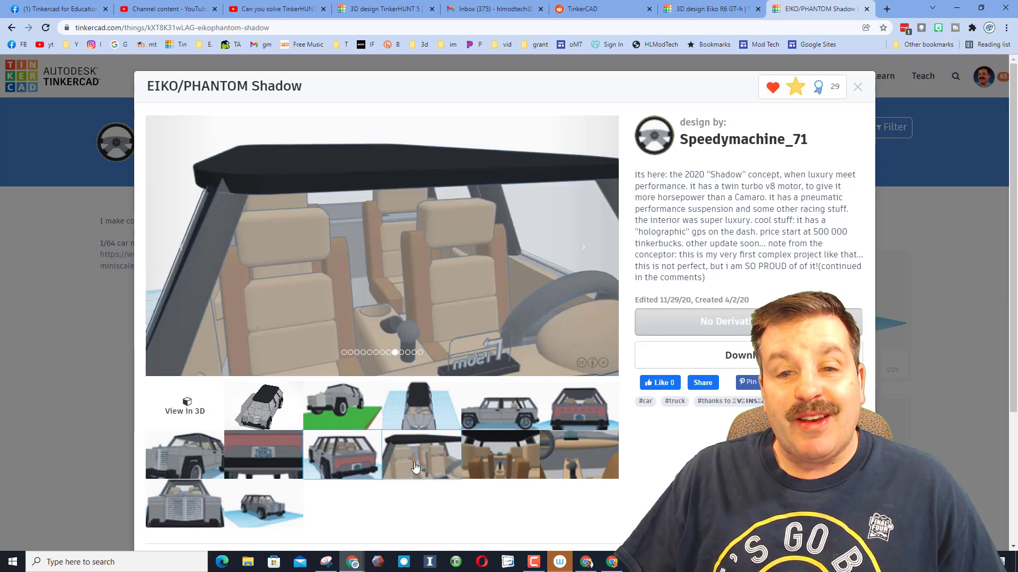
click(487, 471)
click(550, 470)
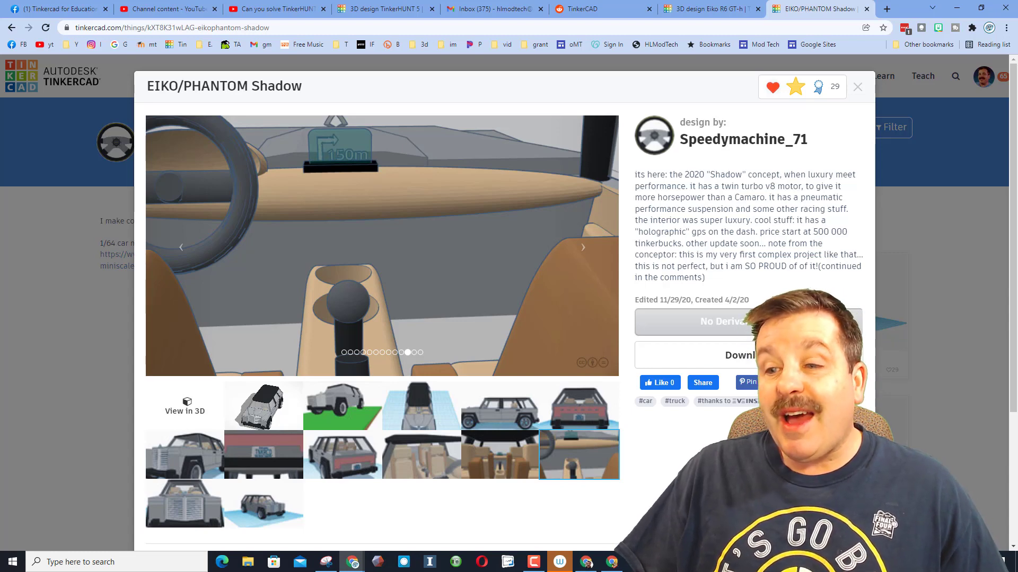
key(ctrl+4)
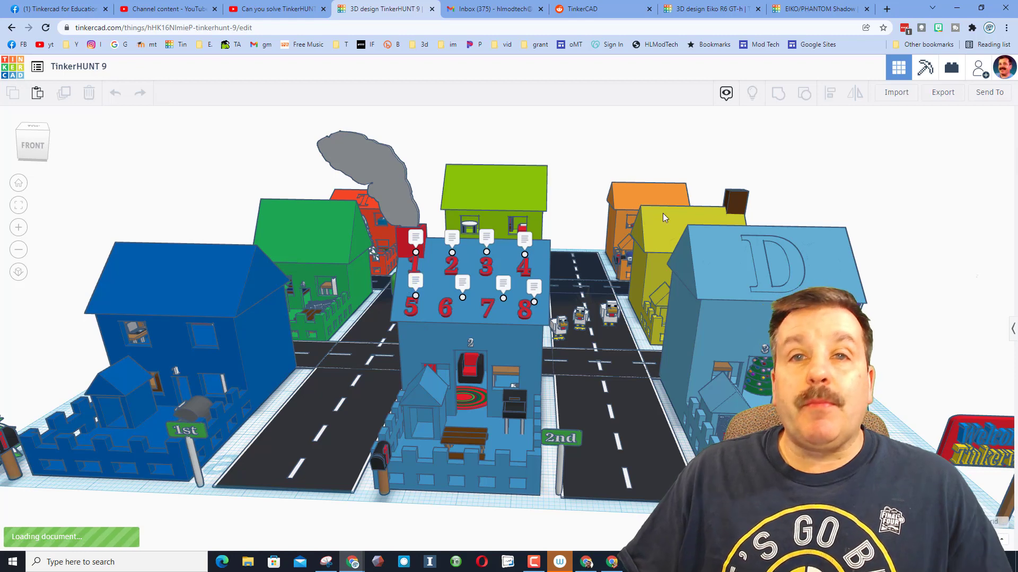
Generate a new 336-hour collaboration link for TinkerHUNT 9 and copy it
click(977, 71)
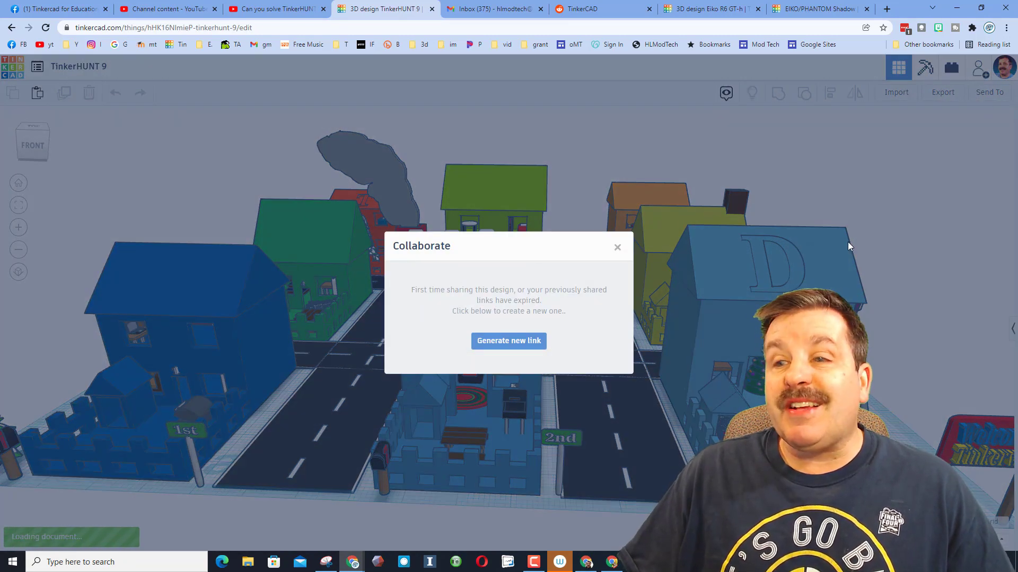
click(508, 343)
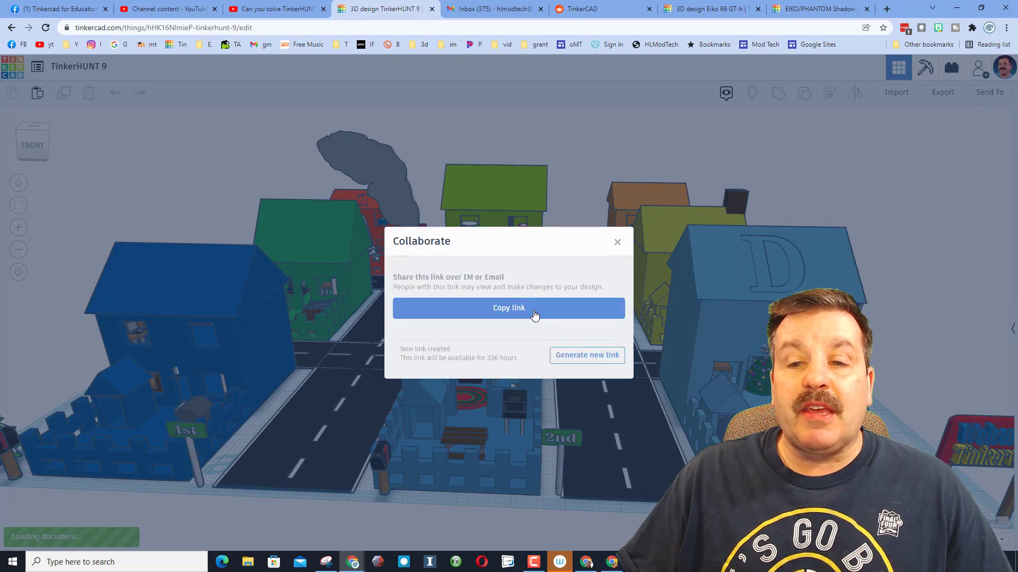
click(618, 243)
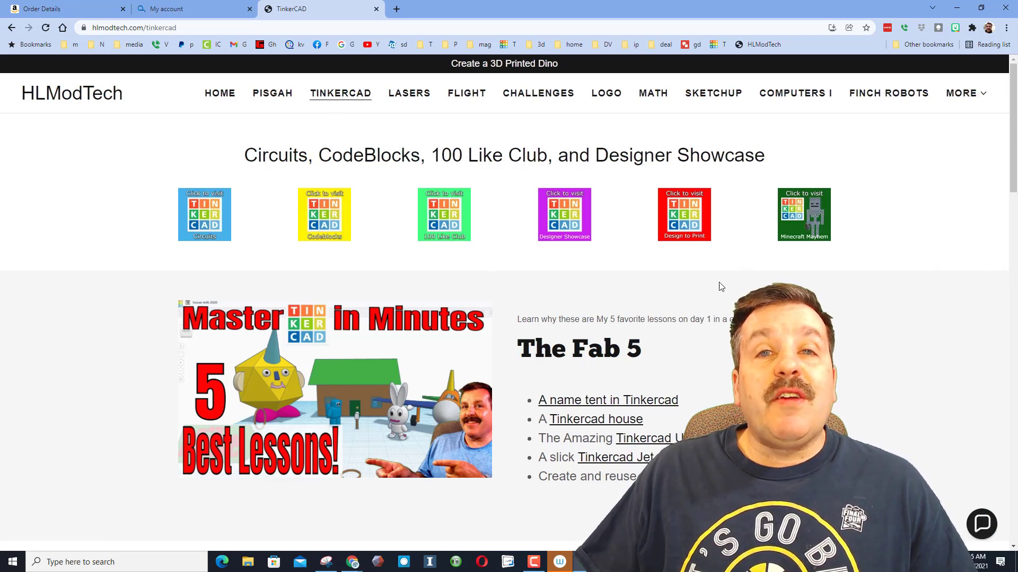
Bring up the Contact Us chat panel on the HLModTech Tinkercad page
click(978, 521)
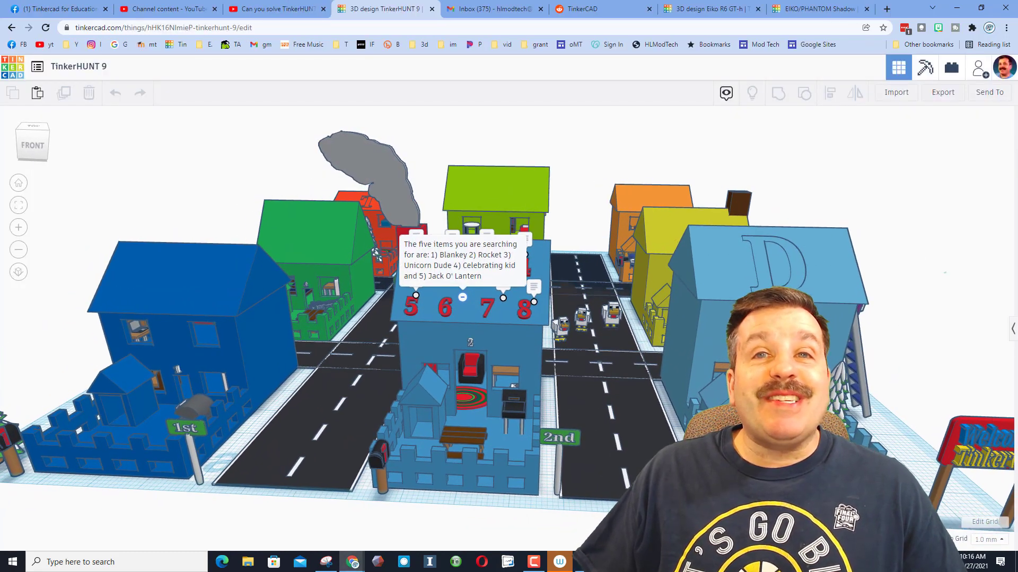
Orbit the TinkerHUNT 9 town scene to a lower, further-rotated angle
right_drag(493, 373, 513, 384)
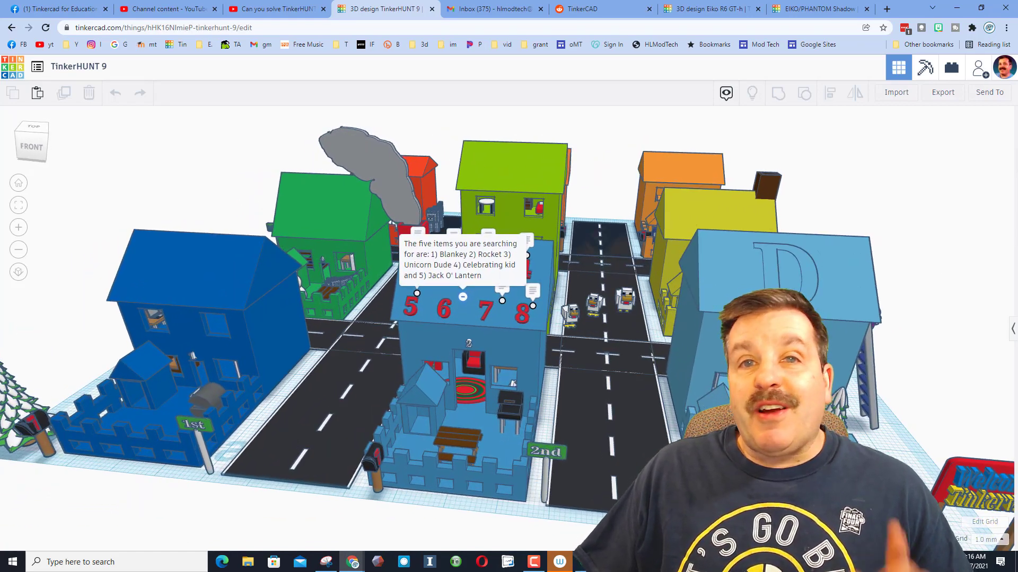
right_drag(513, 383, 519, 387)
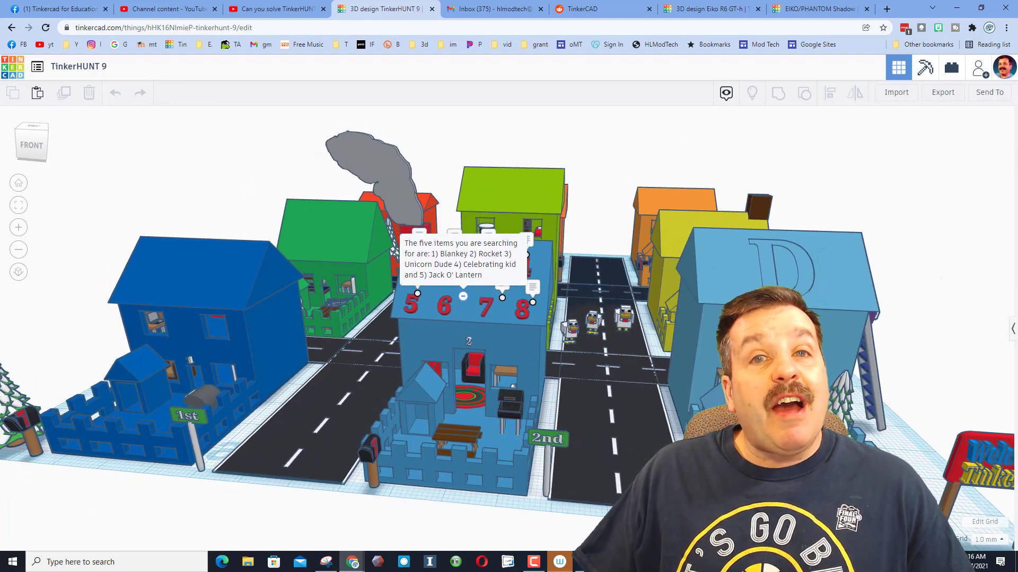